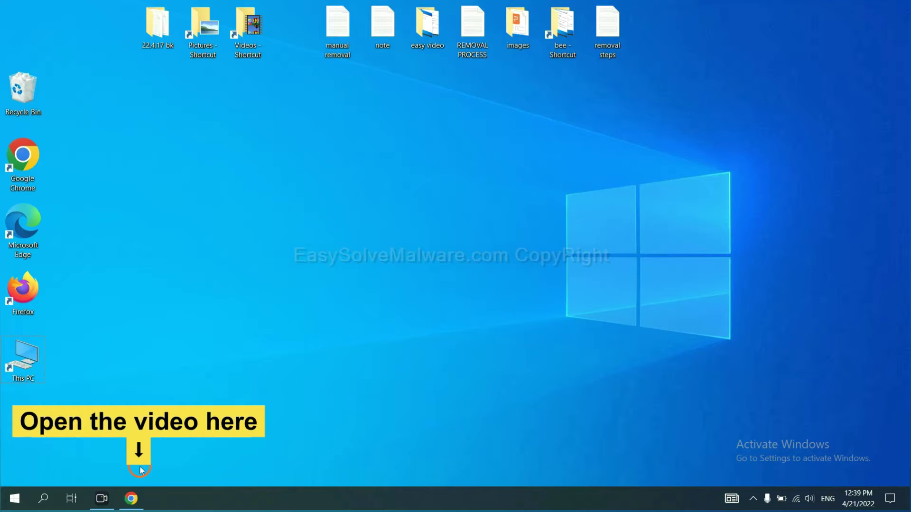
Switch to the easysolvemalware.com removal guide and download SpyHunter for Windows
left_click(131, 498)
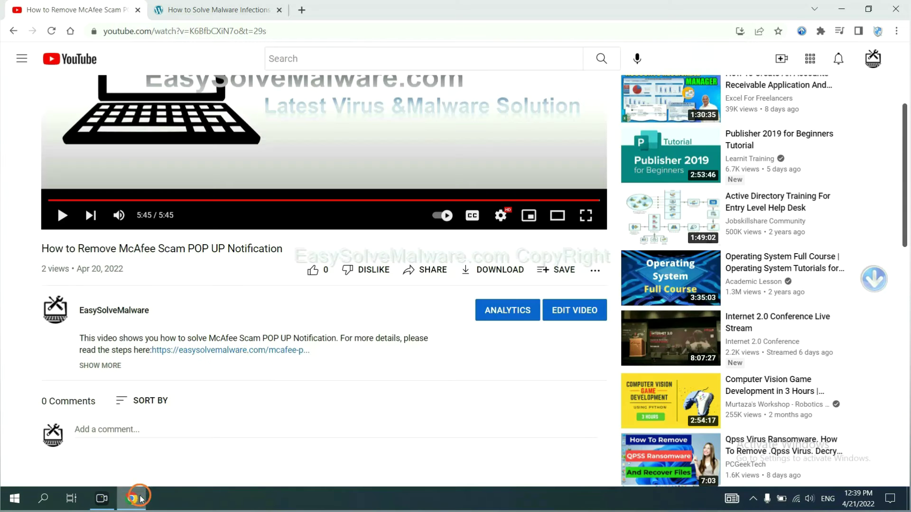
left_click(251, 350)
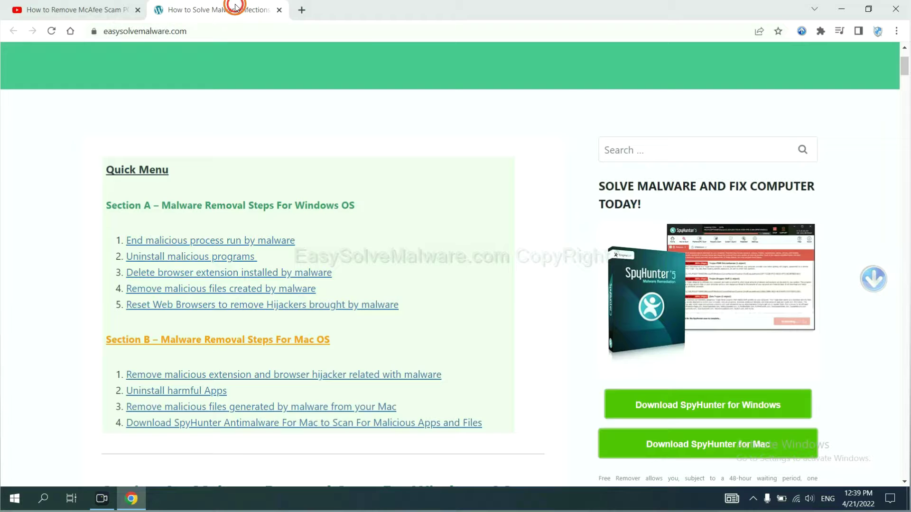
scroll(904, 242, "down", 1)
scroll(904, 241, "down", 1)
scroll(903, 237, "down", 1)
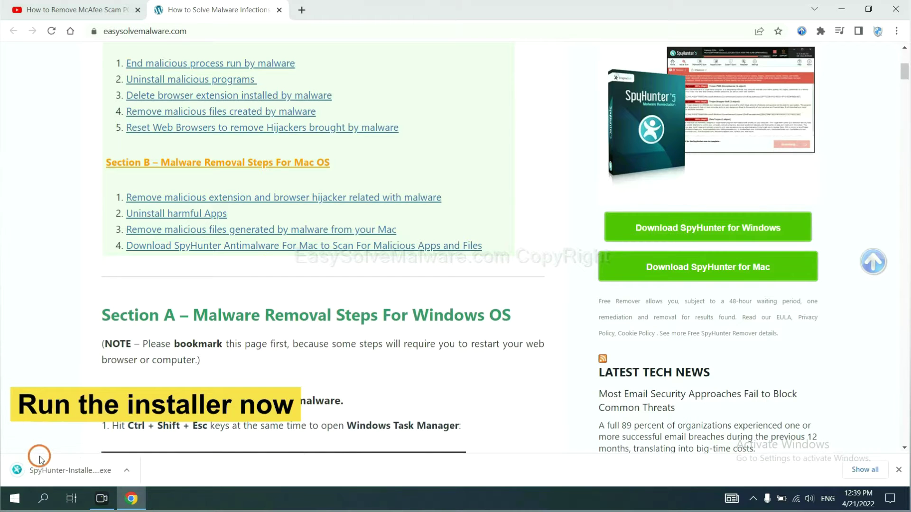
Run the SpyHunter 5 installer in English, accept the EULA, and finish installation
left_click(59, 471)
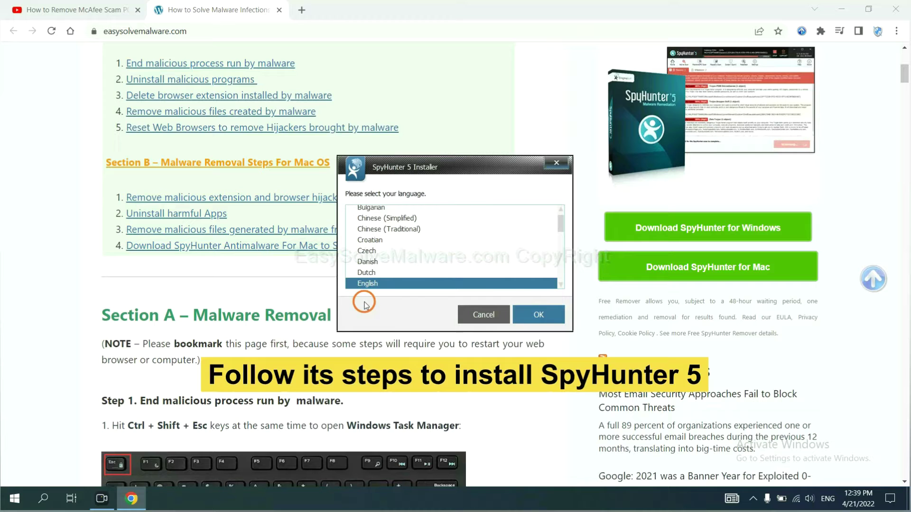
left_click(526, 314)
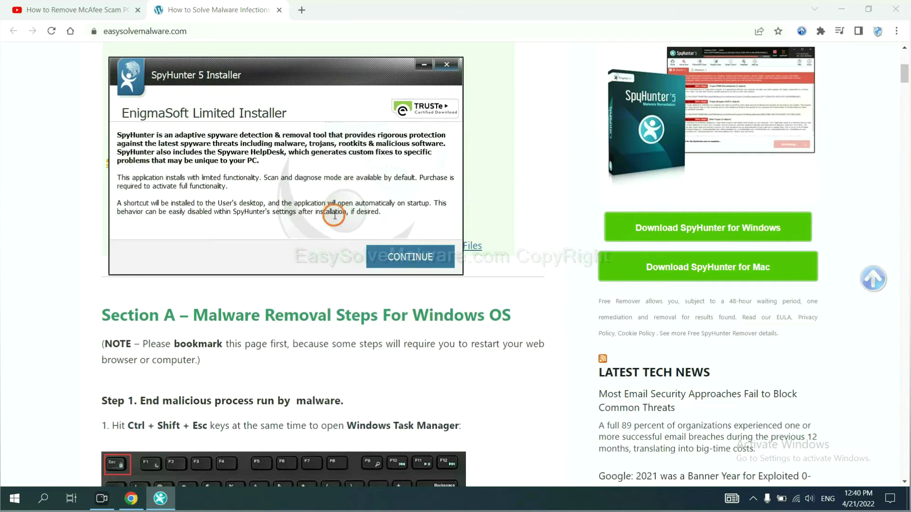
left_click(398, 257)
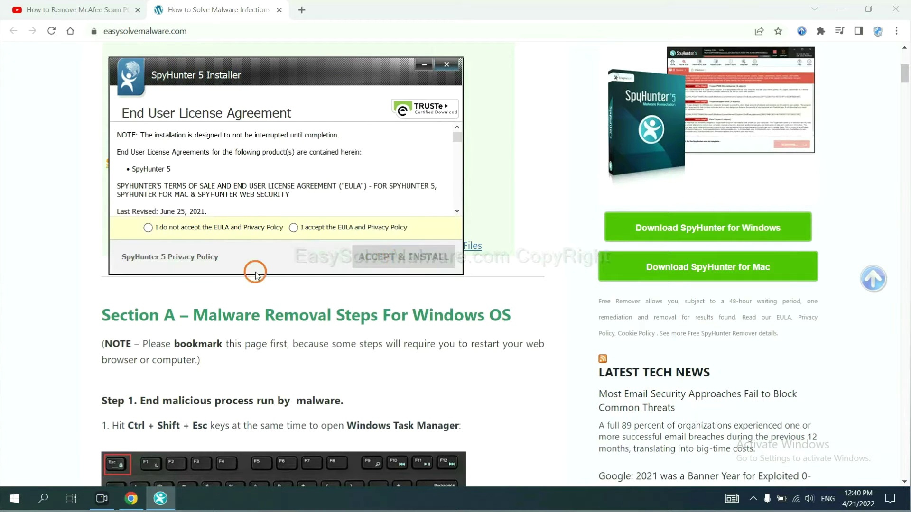
left_click(294, 227)
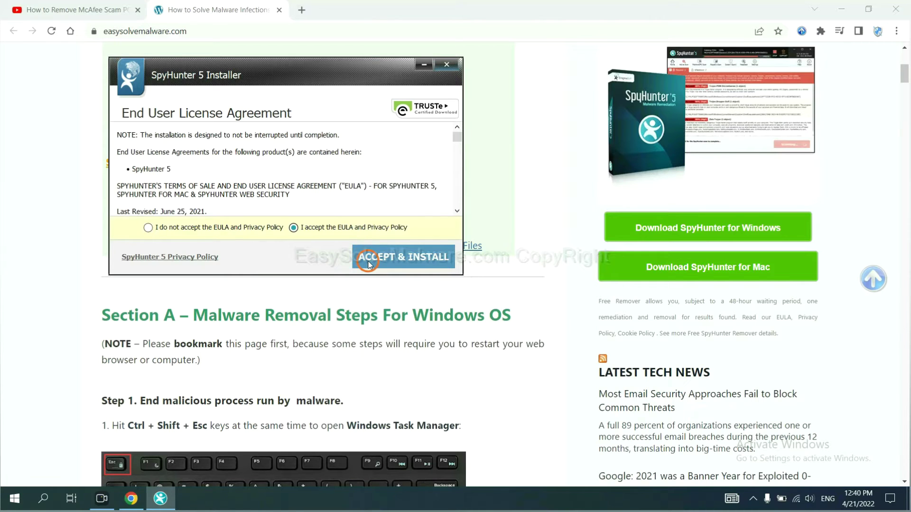
left_click(368, 264)
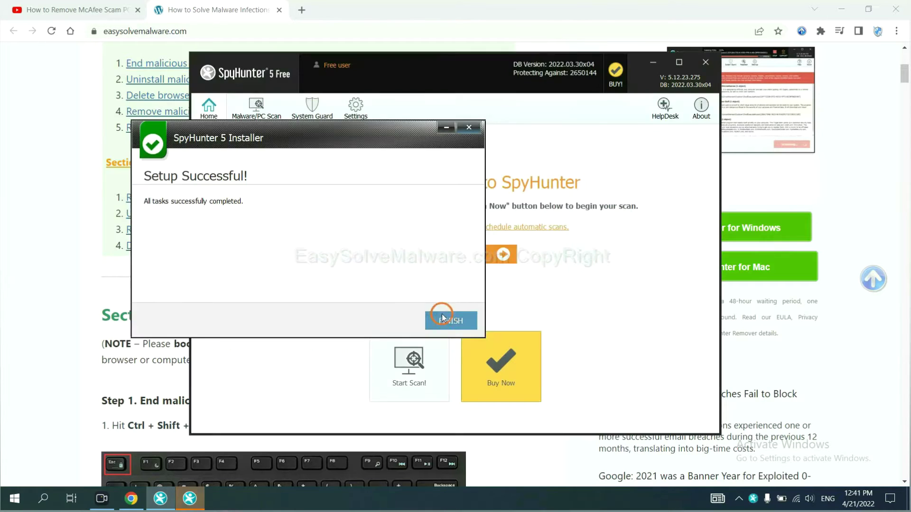
left_click(445, 320)
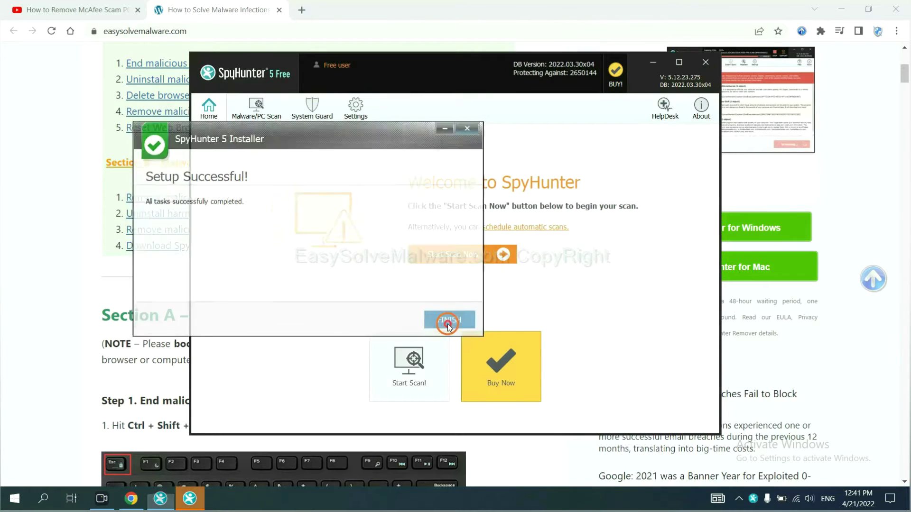
Run a SpyHunter scan and move past the remove360.bat unknown-object result
left_click(449, 257)
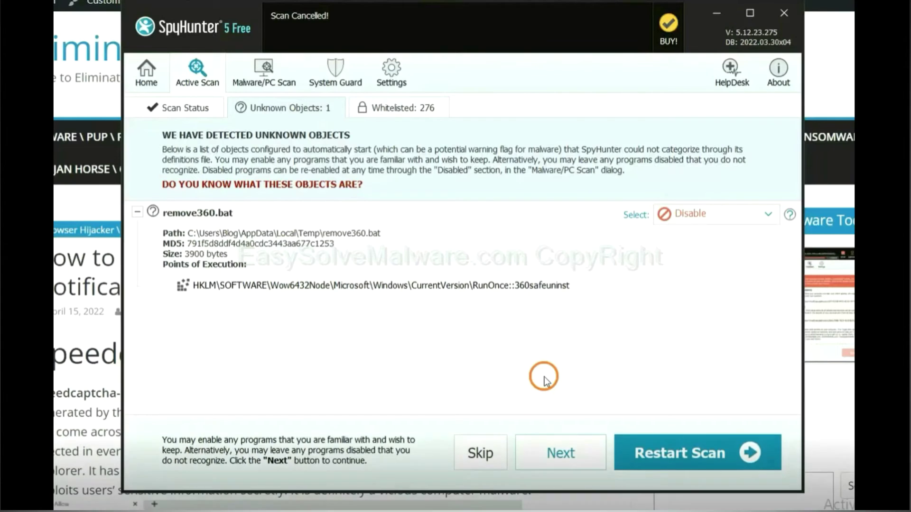
left_click(561, 453)
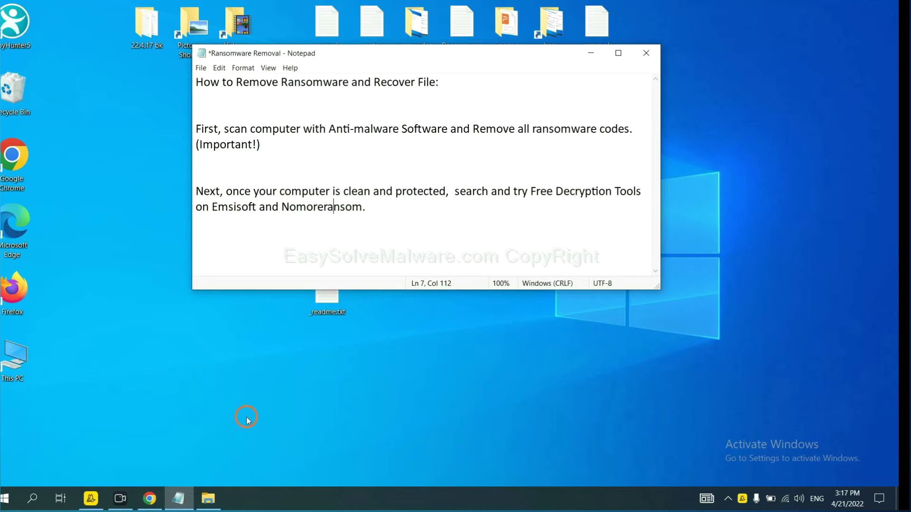
Return to the jhdd guide and open Step 4's Emsisoft decryption-tools link
left_click(147, 498)
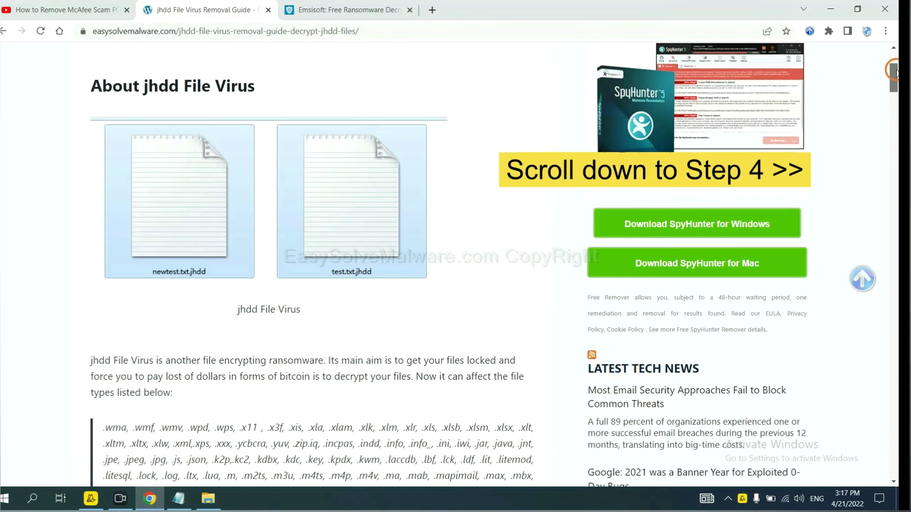
mouse_move(894, 73)
left_mouse_down()
mouse_move(888, 413)
mouse_move(887, 405)
left_mouse_up()
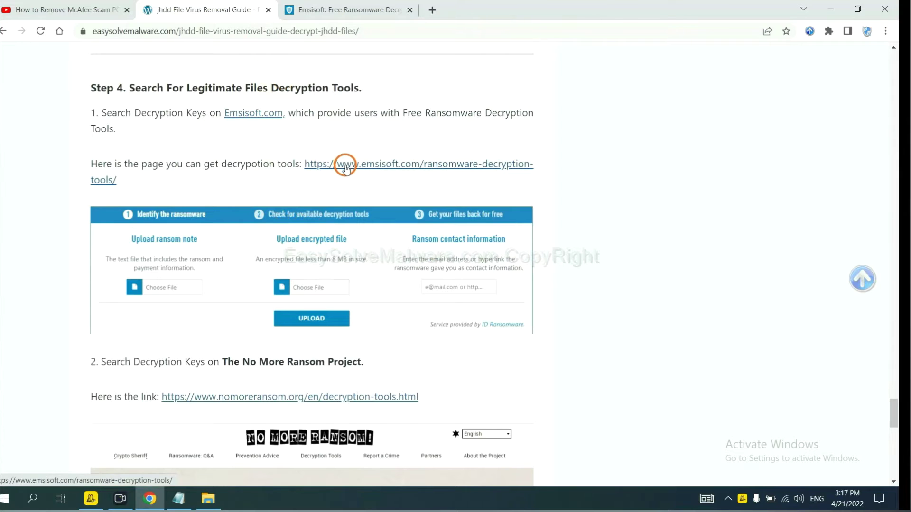
scroll(313, 187, "down", 1)
scroll(314, 187, "down", 2)
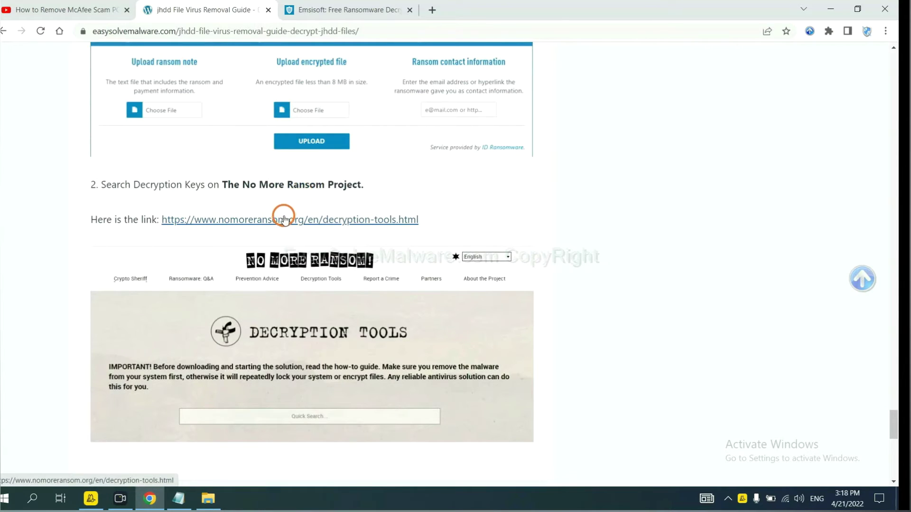
scroll(392, 218, "up", 2)
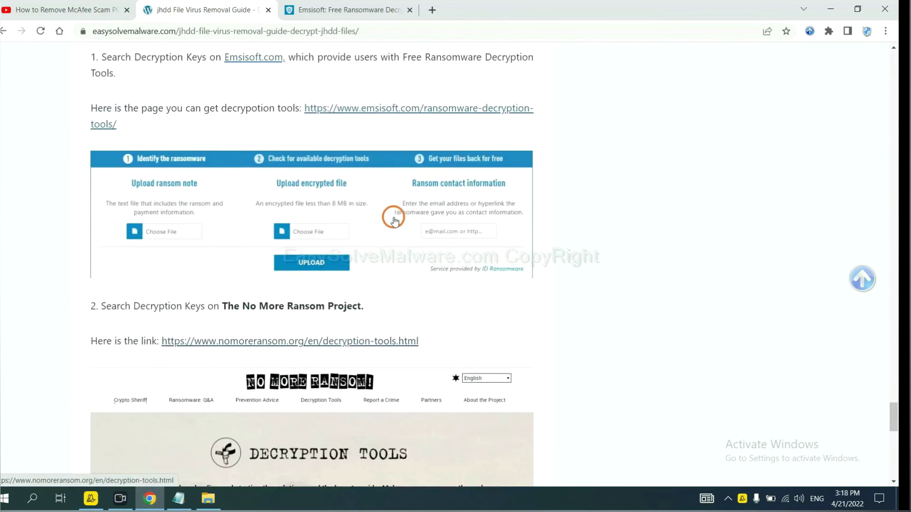
scroll(385, 210, "up", 2)
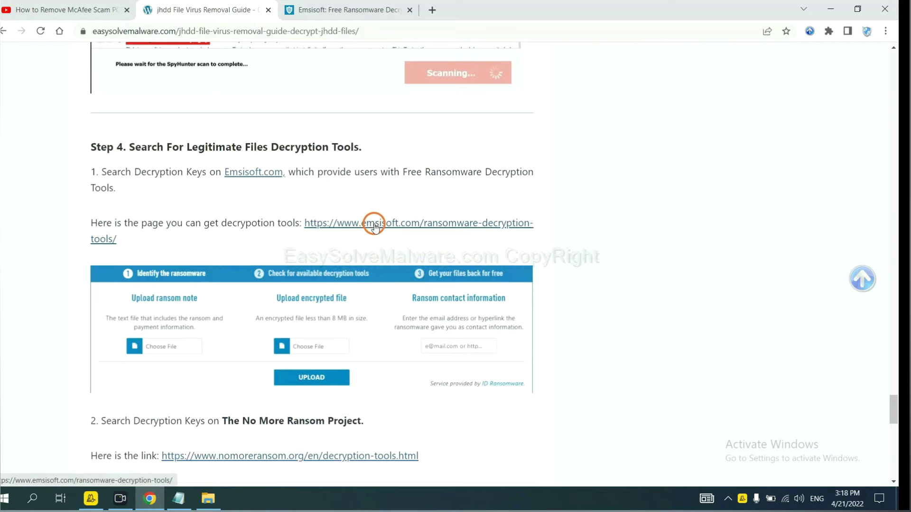
left_click(372, 223)
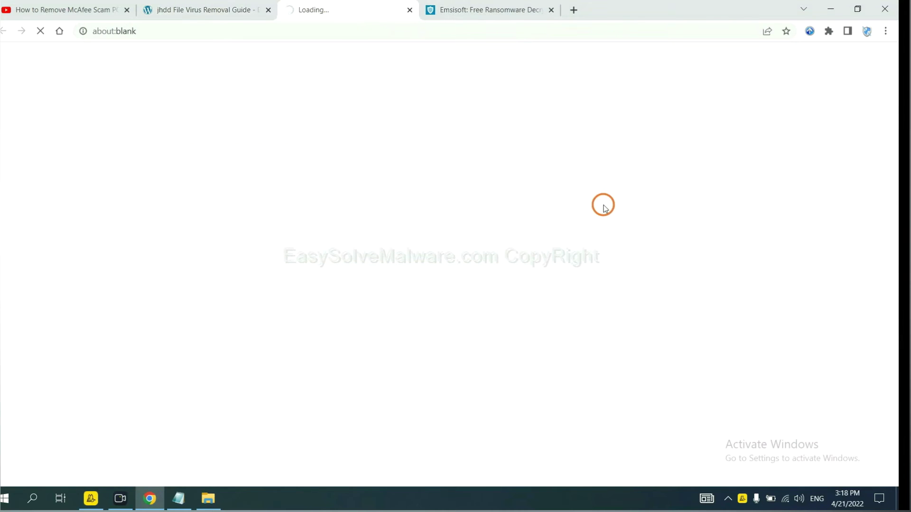
scroll(595, 203, "down", 2)
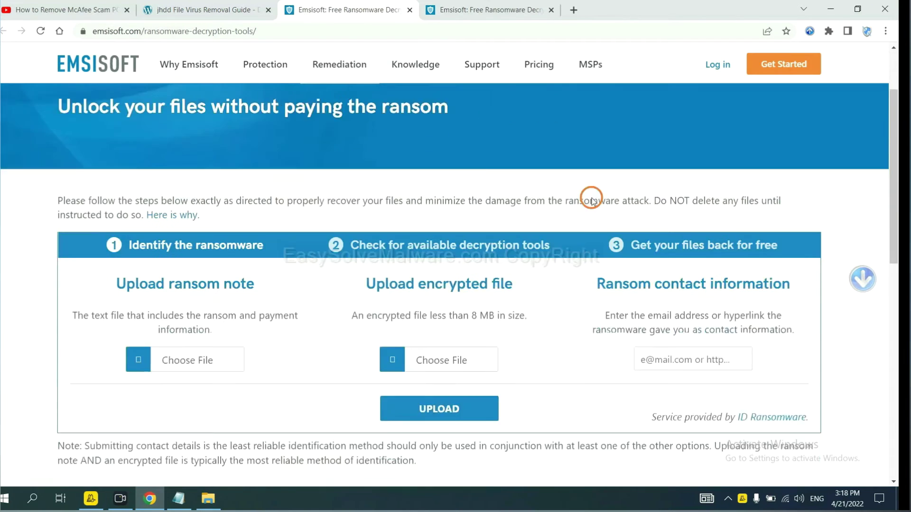
scroll(590, 200, "down", 1)
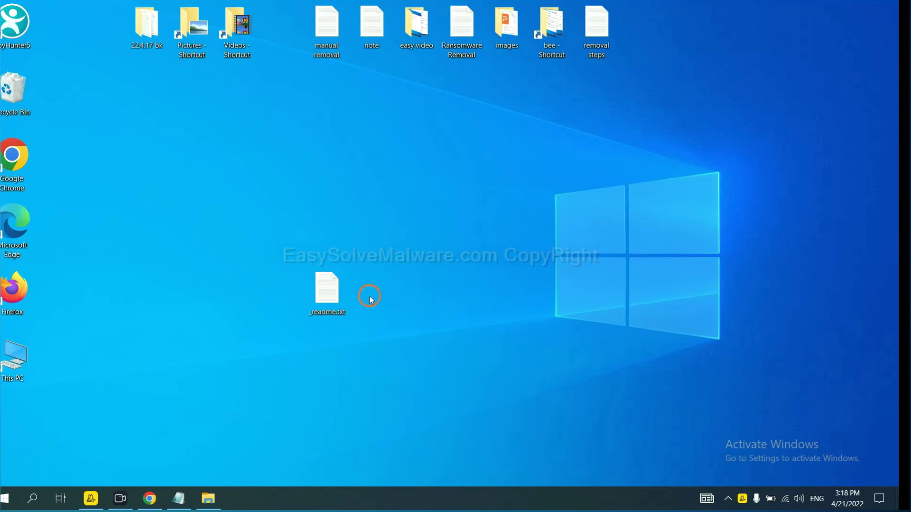
Open the _readme.txt ransom note and select its first contact e-mail address
double_click(326, 290)
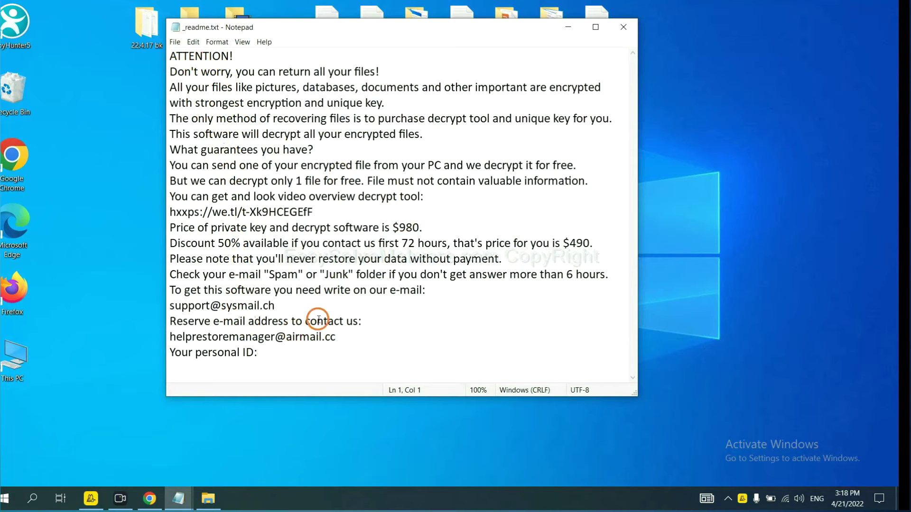
left_click_drag(275, 306, 147, 300)
key("ctrl+c")
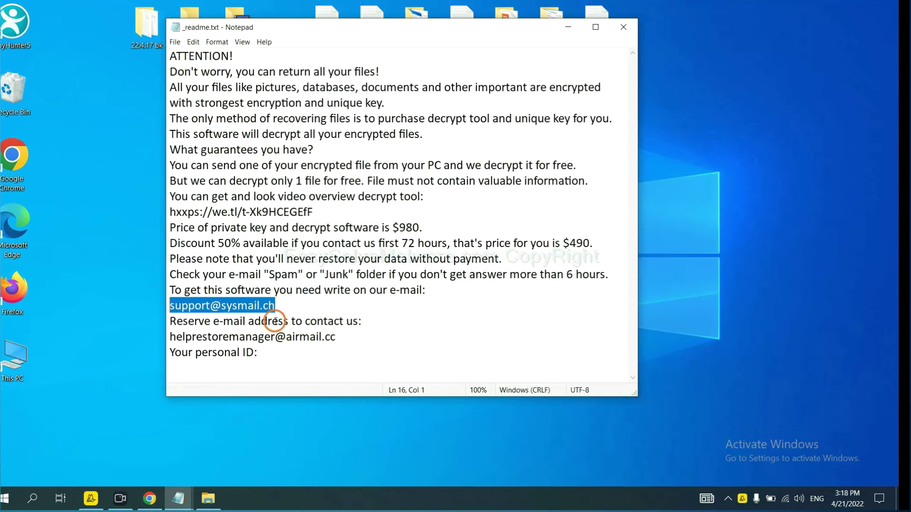
Paste the ransom note's contact e-mail into Emsisoft's ransomware identifier and upload it
left_click(148, 499)
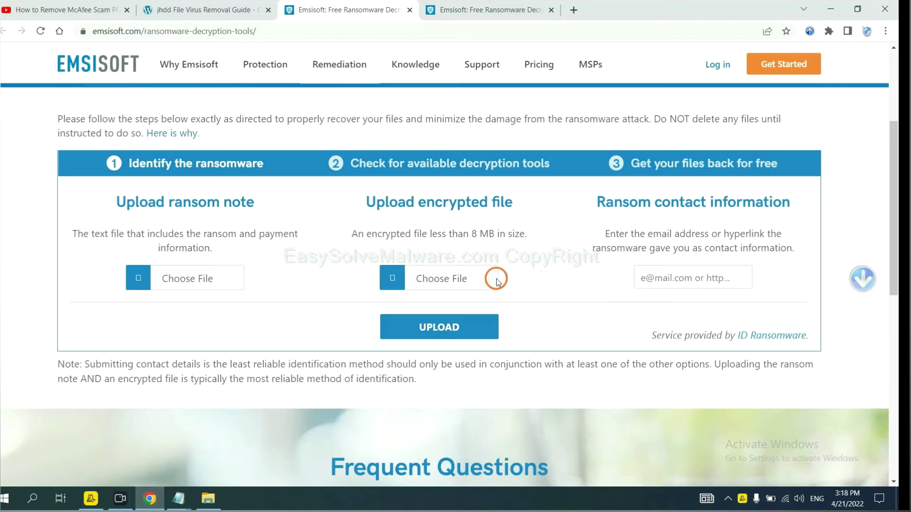
left_click(688, 280)
key("ctrl+v")
key("Escape")
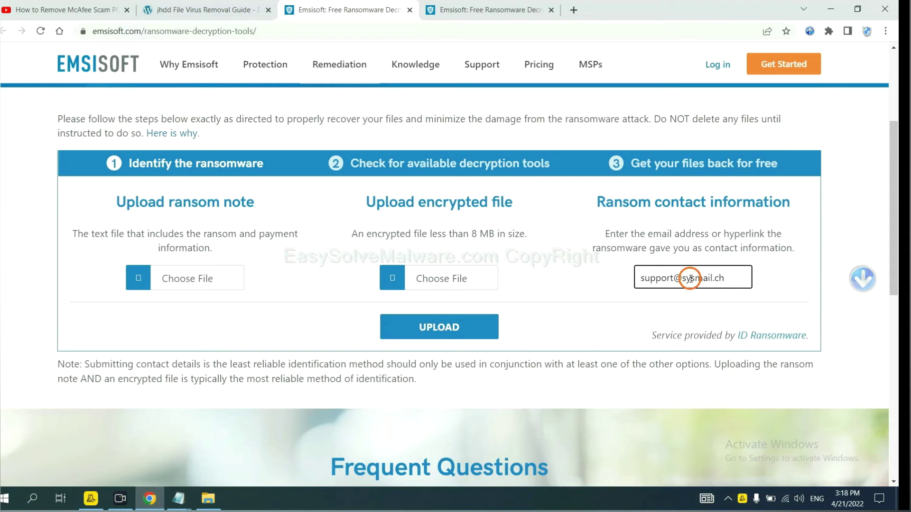
left_click(476, 326)
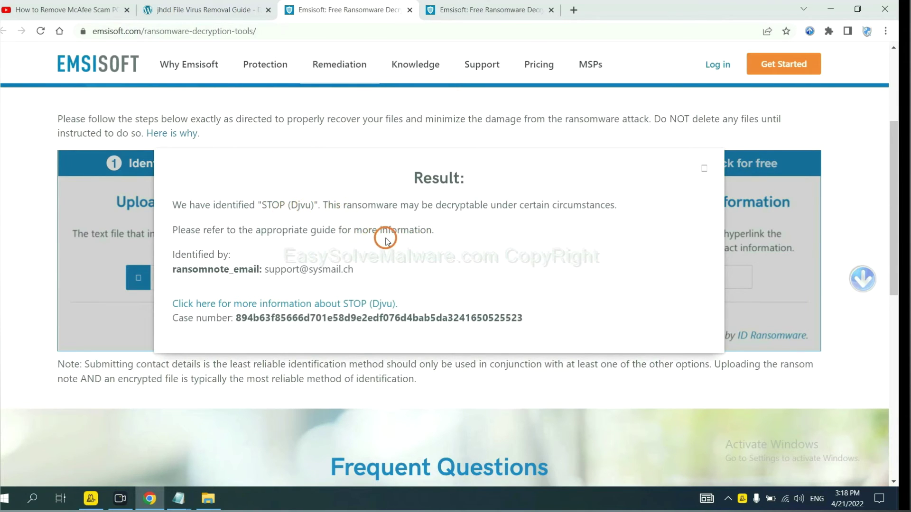
Open Emsisoft's STOP (Djvu) article, then its STOP Djvu decryptor page in new tabs
left_click(294, 304)
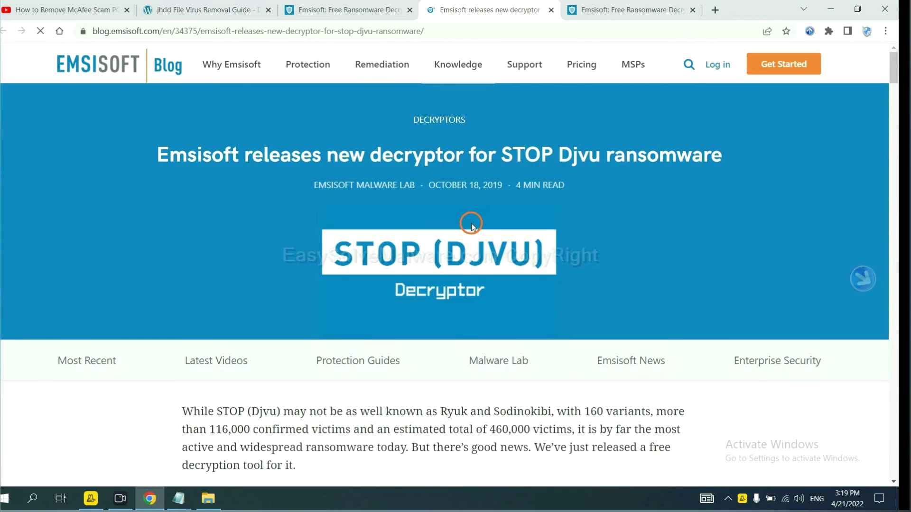
scroll(477, 217, "down", 3)
scroll(456, 201, "down", 5)
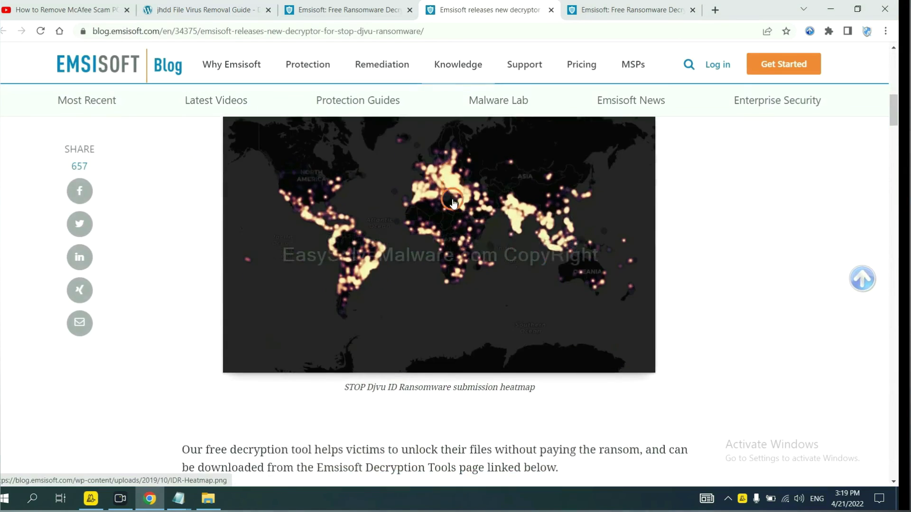
scroll(455, 201, "down", 3)
scroll(453, 200, "down", 4)
scroll(453, 199, "down", 1)
scroll(453, 199, "down", 3)
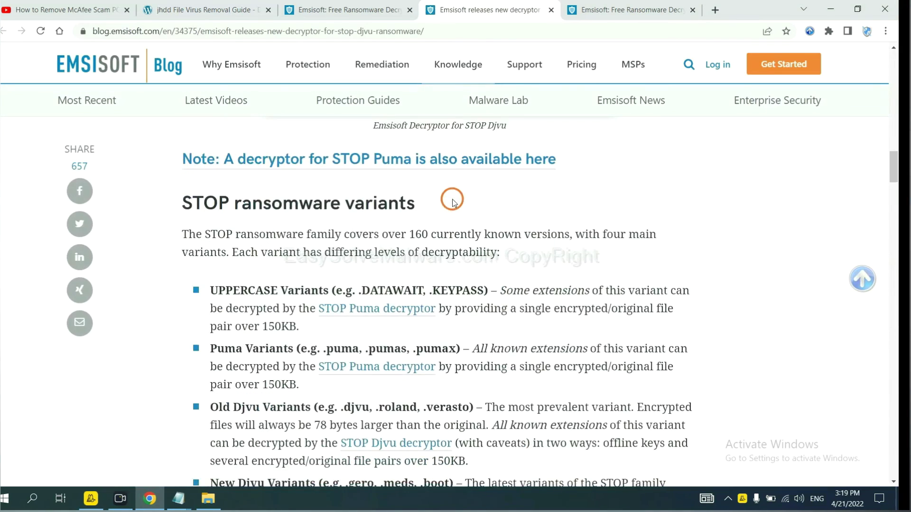
scroll(453, 199, "down", 1)
scroll(453, 200, "down", 2)
scroll(451, 202, "up", 2)
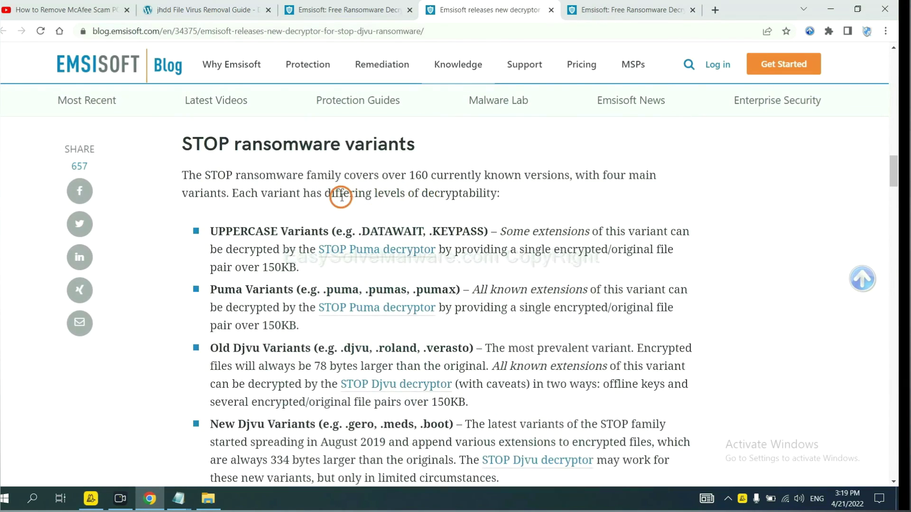
scroll(321, 240, "down", 1)
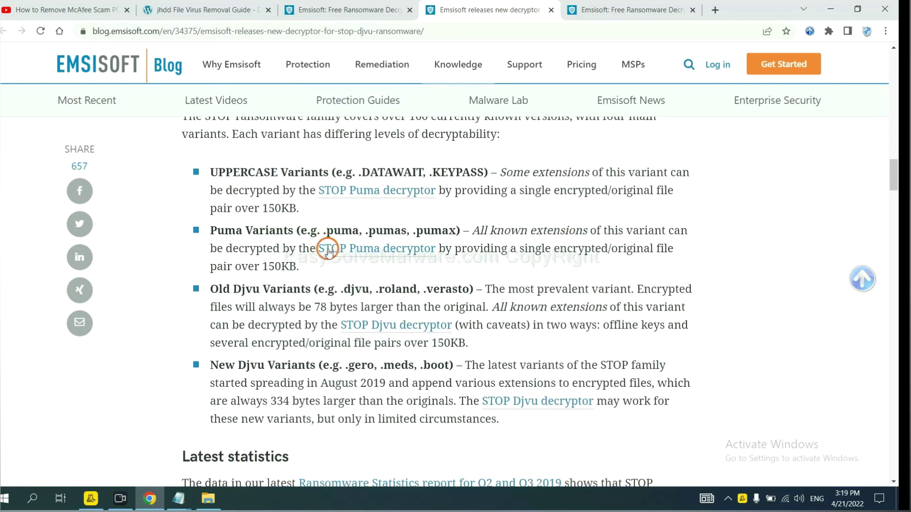
scroll(331, 258, "down", 2)
scroll(334, 257, "down", 1)
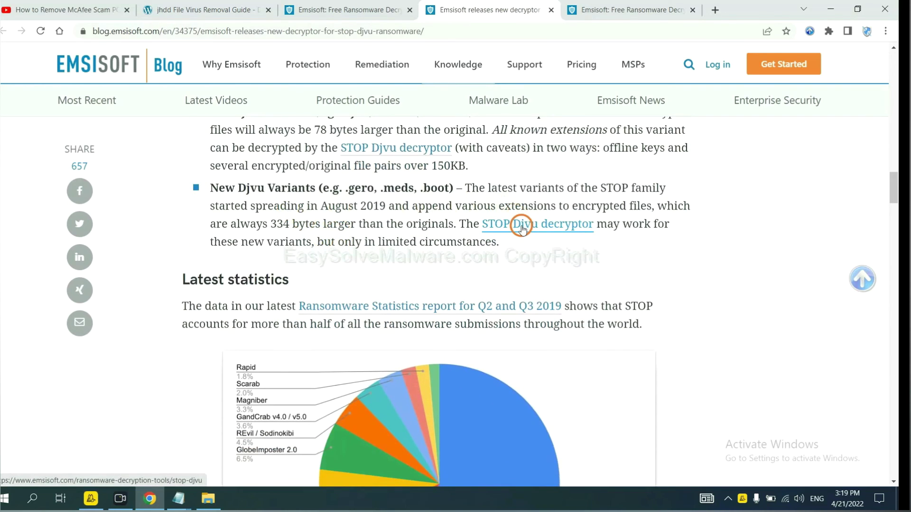
left_click(521, 225)
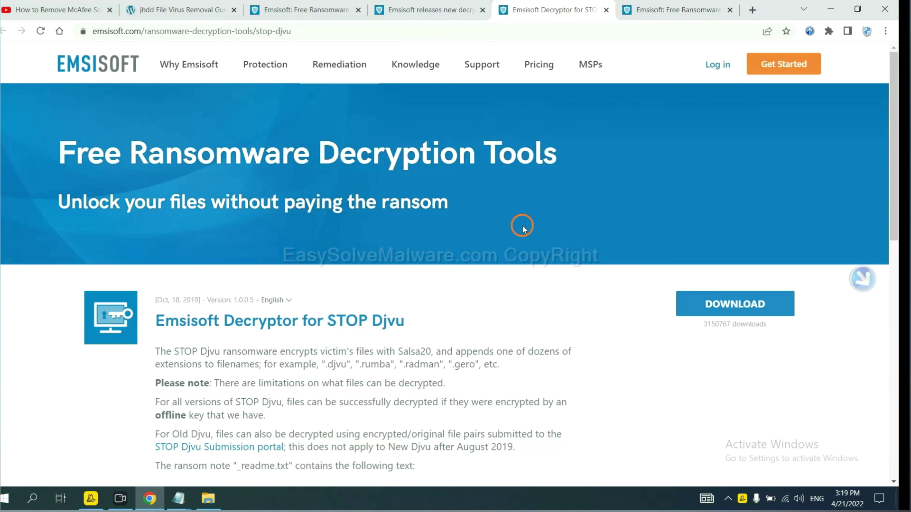
scroll(521, 226, "down", 2)
scroll(522, 226, "down", 1)
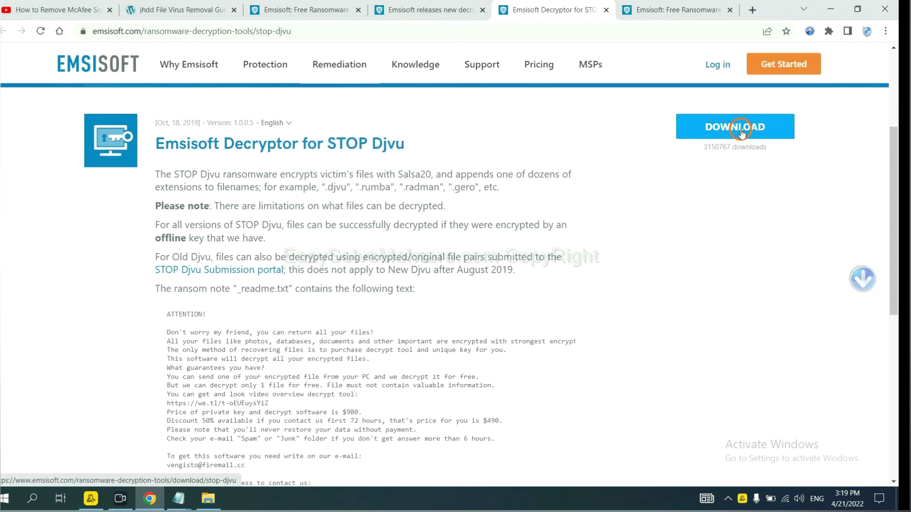
From the guide, open No More Ransom's decryption tools, search 'djvu', and expand djvu Ransom
left_click(135, 9)
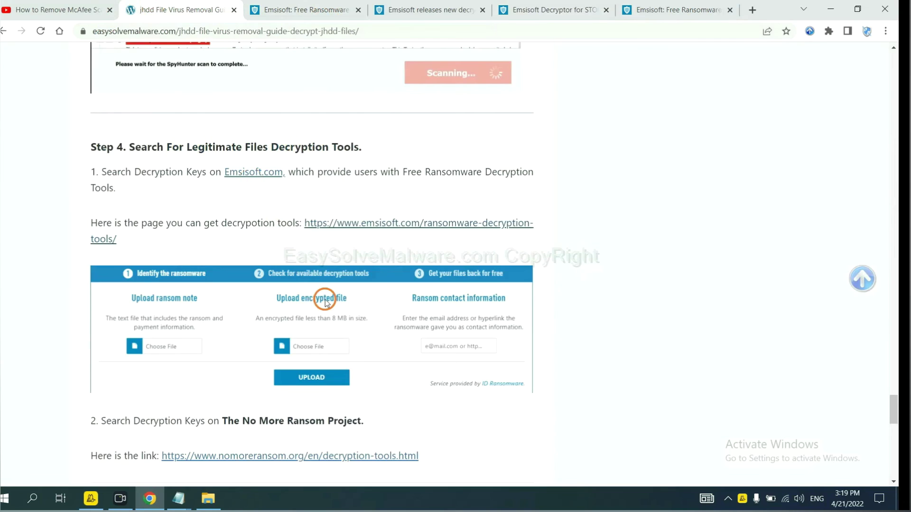
scroll(325, 300, "down", 3)
scroll(329, 166, "down", 1)
left_click(331, 163)
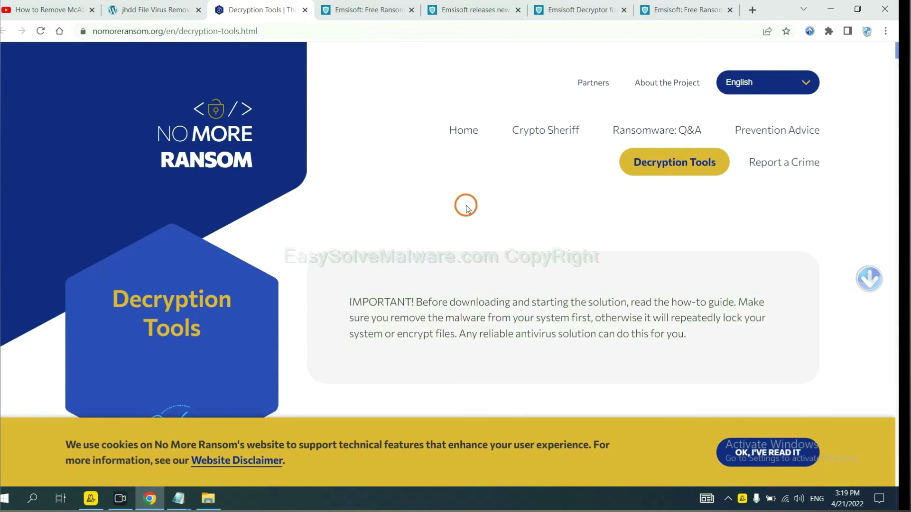
scroll(466, 207, "down", 3)
left_click(450, 276)
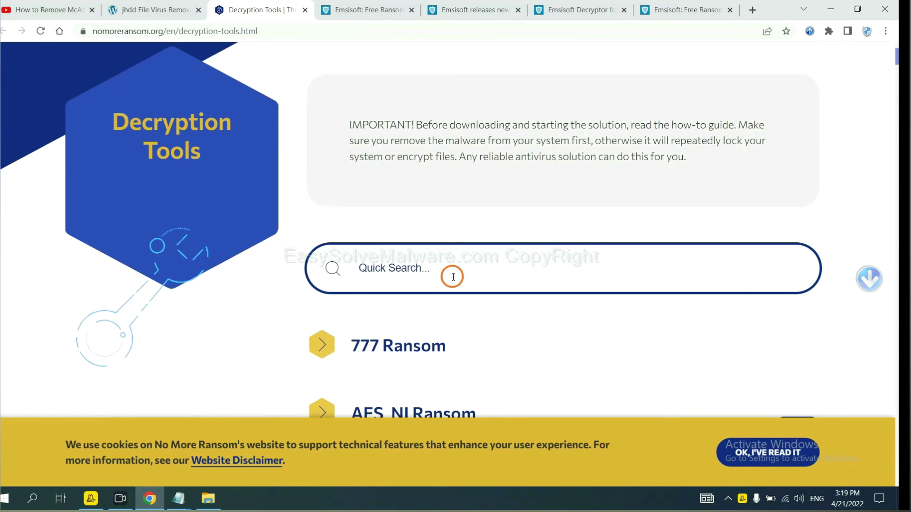
type("djv")
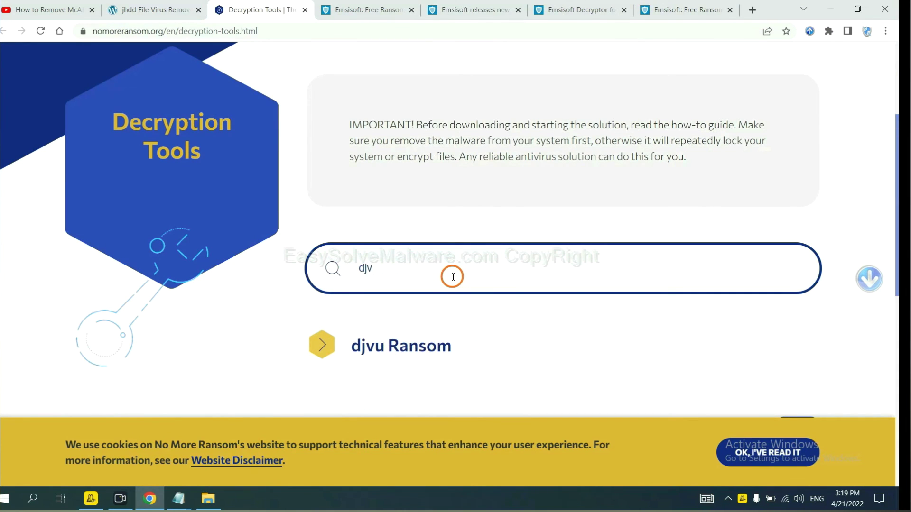
type("u")
scroll(427, 347, "down", 2)
scroll(427, 347, "down", 2)
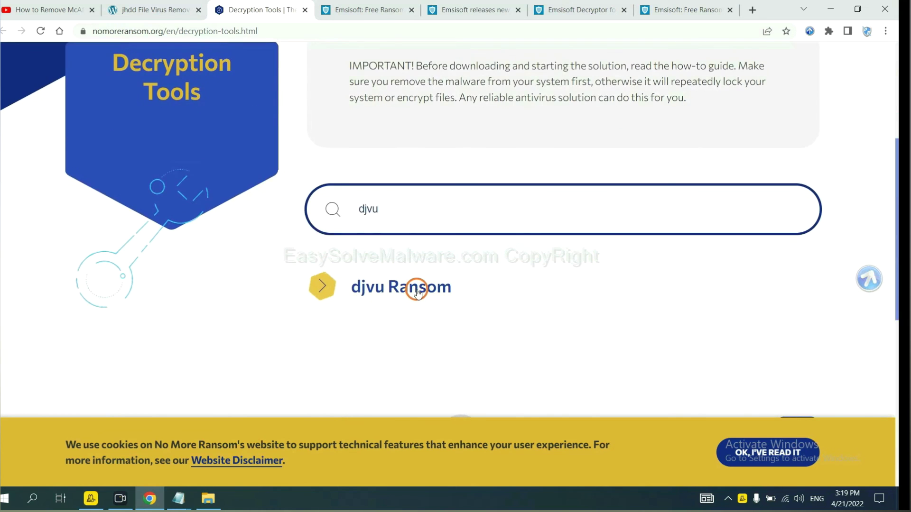
left_click(417, 288)
scroll(482, 322, "down", 3)
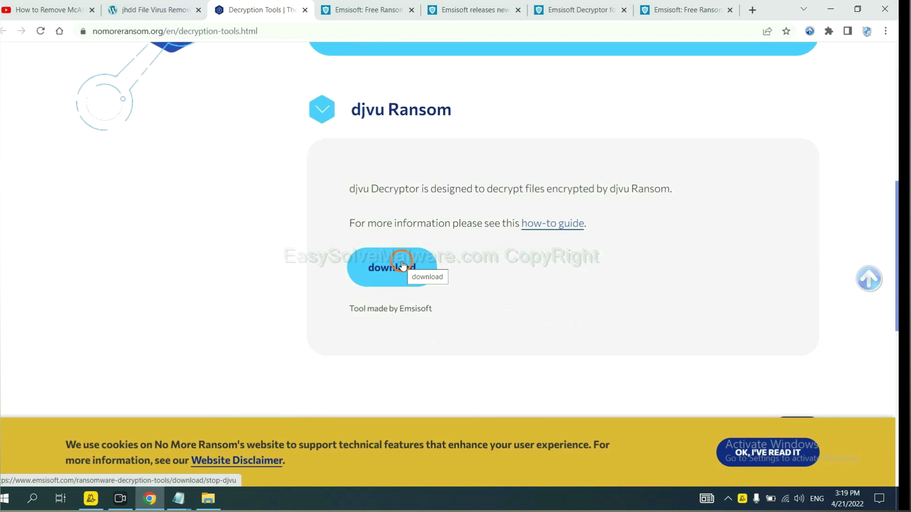
scroll(549, 261, "up", 3)
scroll(555, 260, "up", 3)
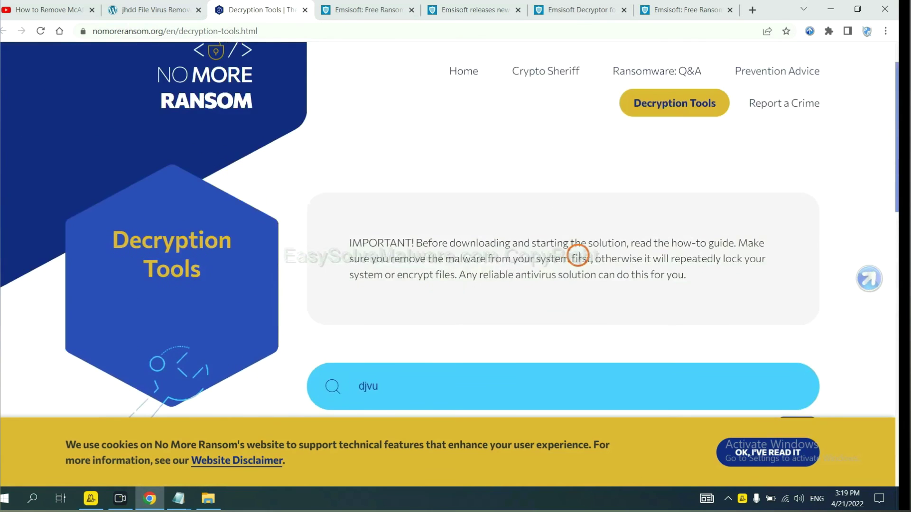
scroll(579, 257, "up", 1)
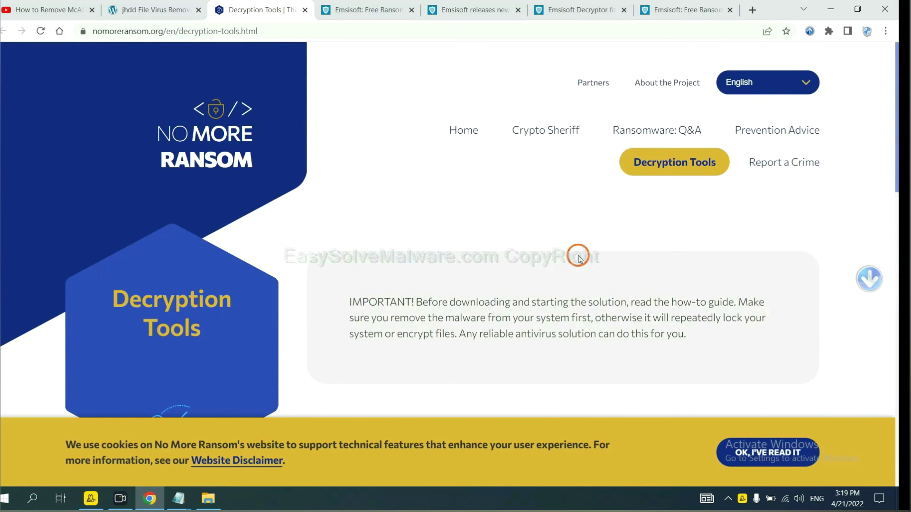